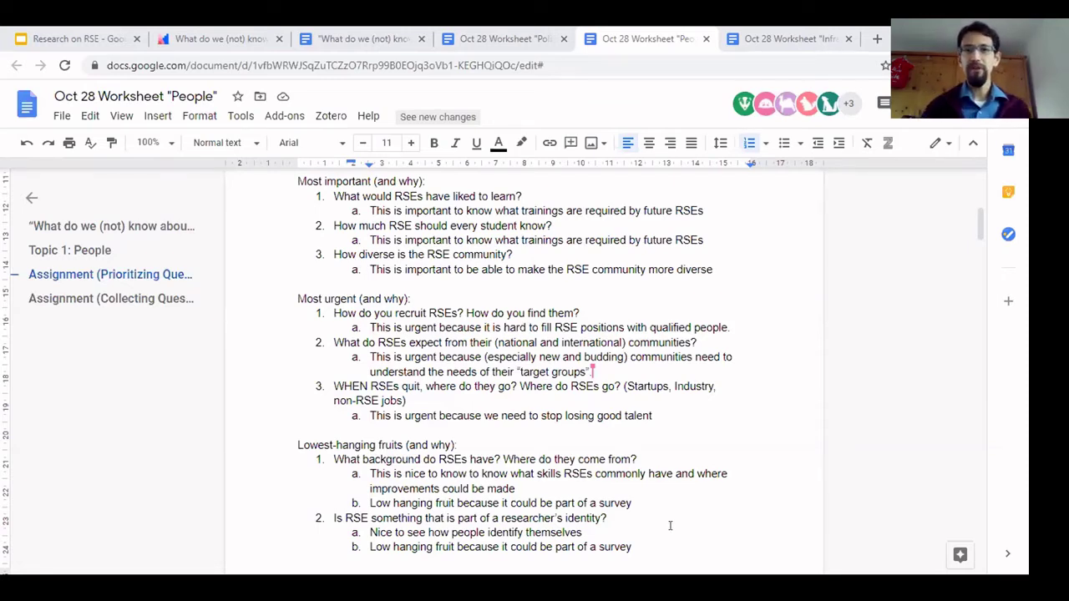
Review the lowest-hanging fruits in the Oct 28 "People" worksheet and the prioritized questions in the Oct 28 "Infrastructure" worksheet
{"action": "scroll", "coordinate": [670, 526], "scroll_direction": "down", "scroll_amount": 3}
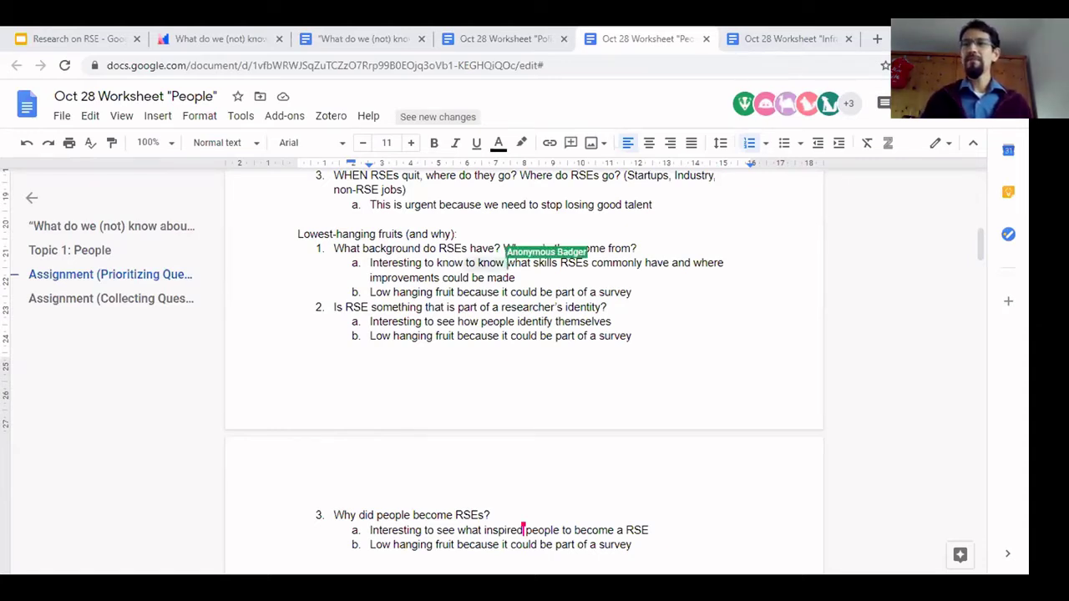
{"action": "left_click", "coordinate": [751, 424]}
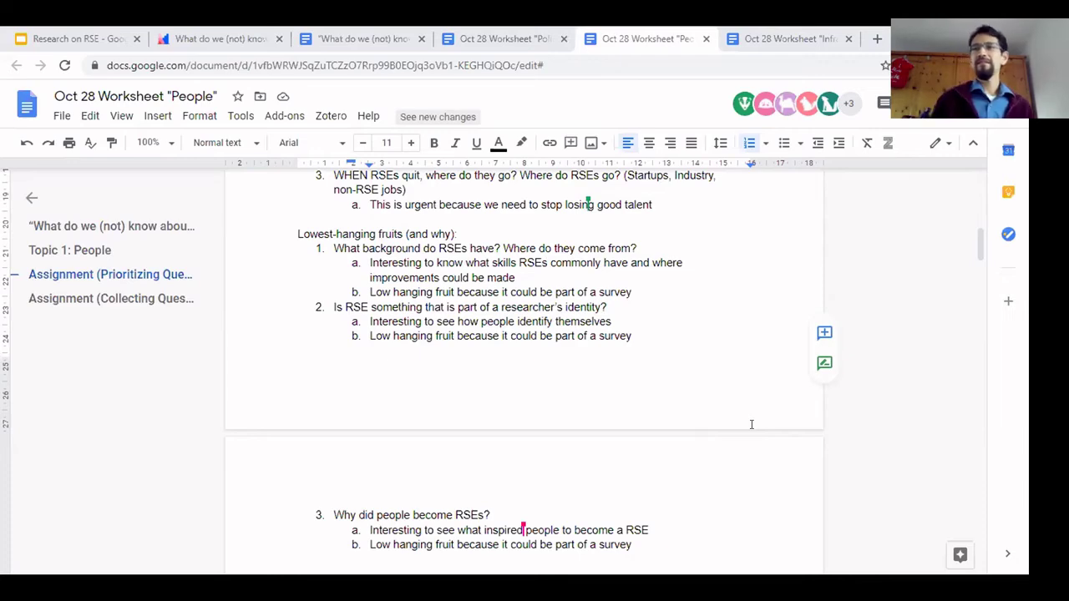
{"action": "left_click", "coordinate": [798, 38]}
{"action": "scroll", "coordinate": [618, 288], "scroll_direction": "up", "scroll_amount": 10}
{"action": "scroll", "coordinate": [620, 289], "scroll_direction": "down", "scroll_amount": 4}
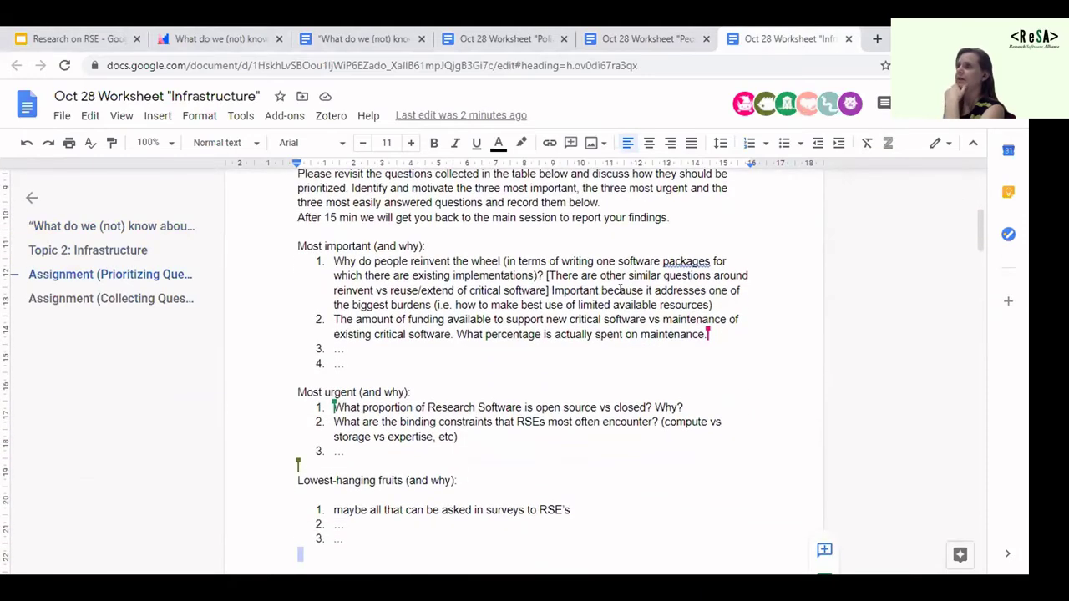
{"action": "scroll", "coordinate": [620, 289], "scroll_direction": "down", "scroll_amount": 1}
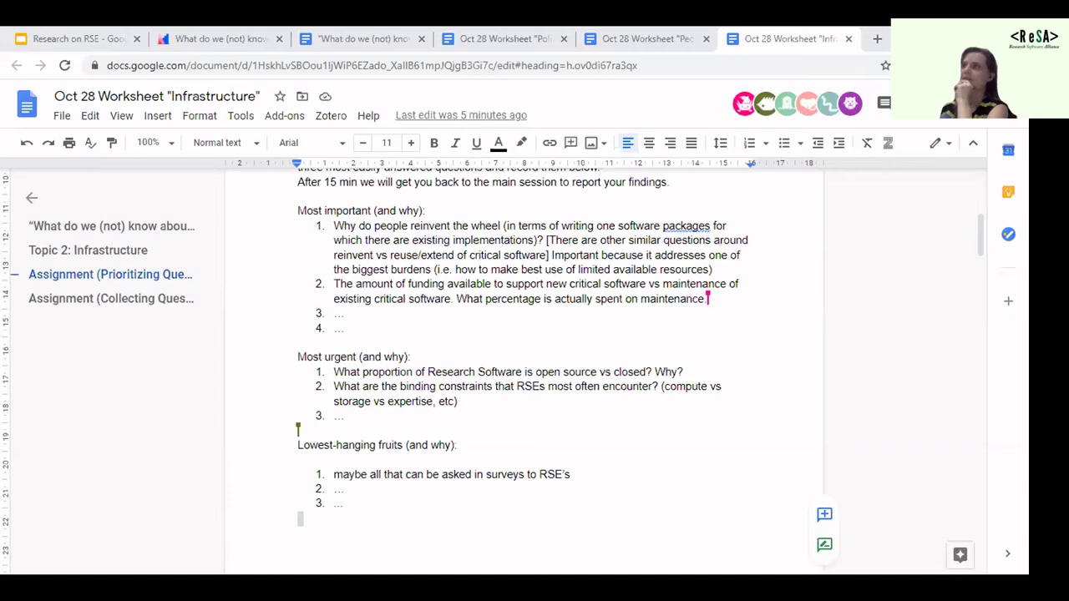
Review the most important, most urgent and lowest-hanging-fruit questions in the Oct 28 "Policy" worksheet
{"action": "left_click", "coordinate": [507, 39]}
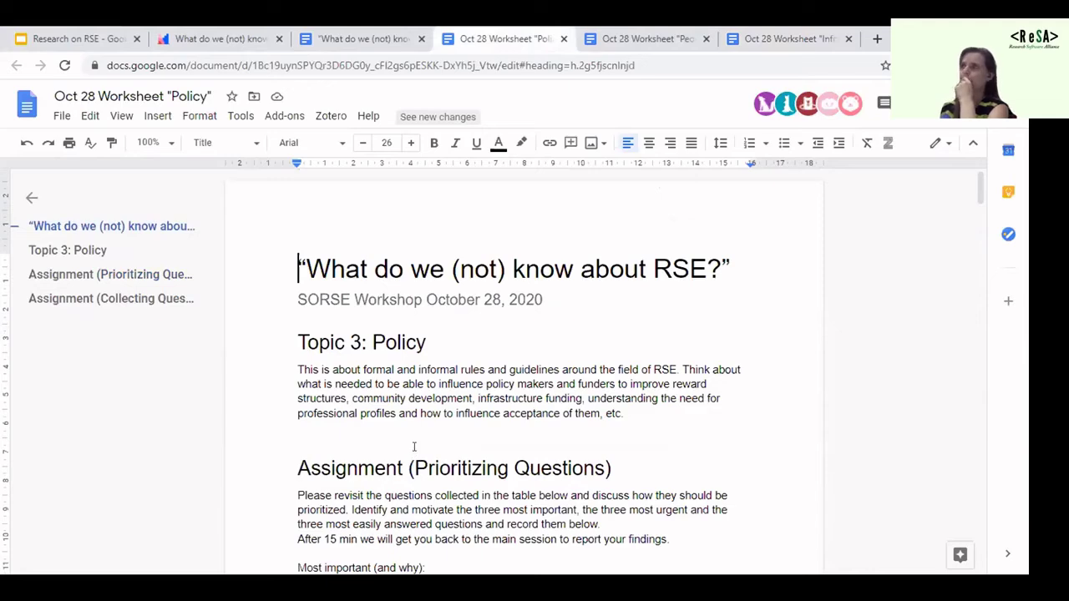
{"action": "scroll", "coordinate": [414, 447], "scroll_direction": "down", "scroll_amount": 8}
{"action": "scroll", "coordinate": [324, 430], "scroll_direction": "up", "scroll_amount": 6}
{"action": "scroll", "coordinate": [324, 430], "scroll_direction": "down", "scroll_amount": 3}
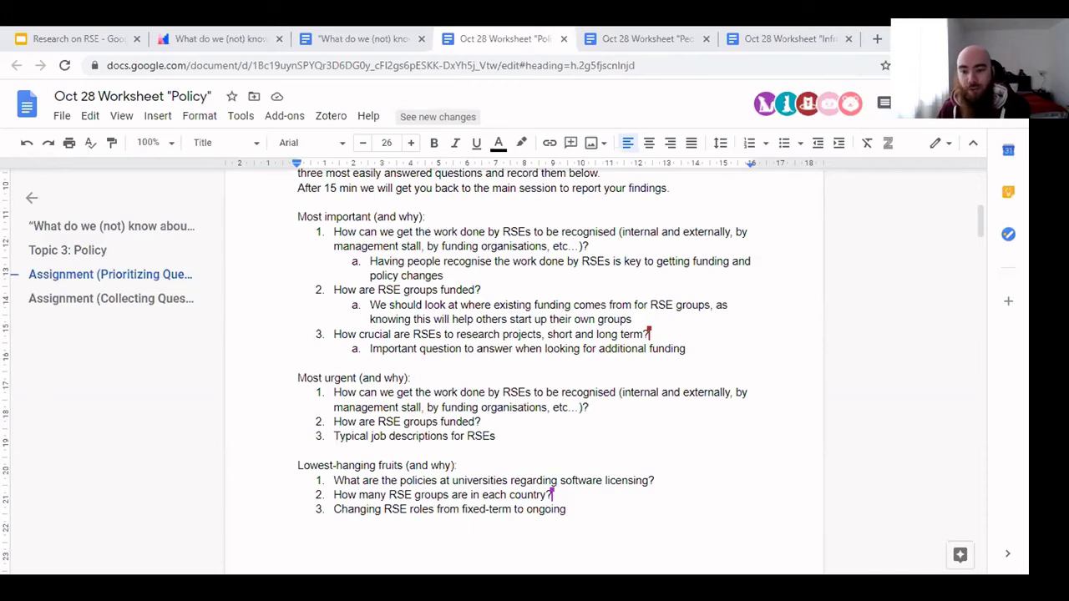
{"action": "left_click", "coordinate": [254, 387]}
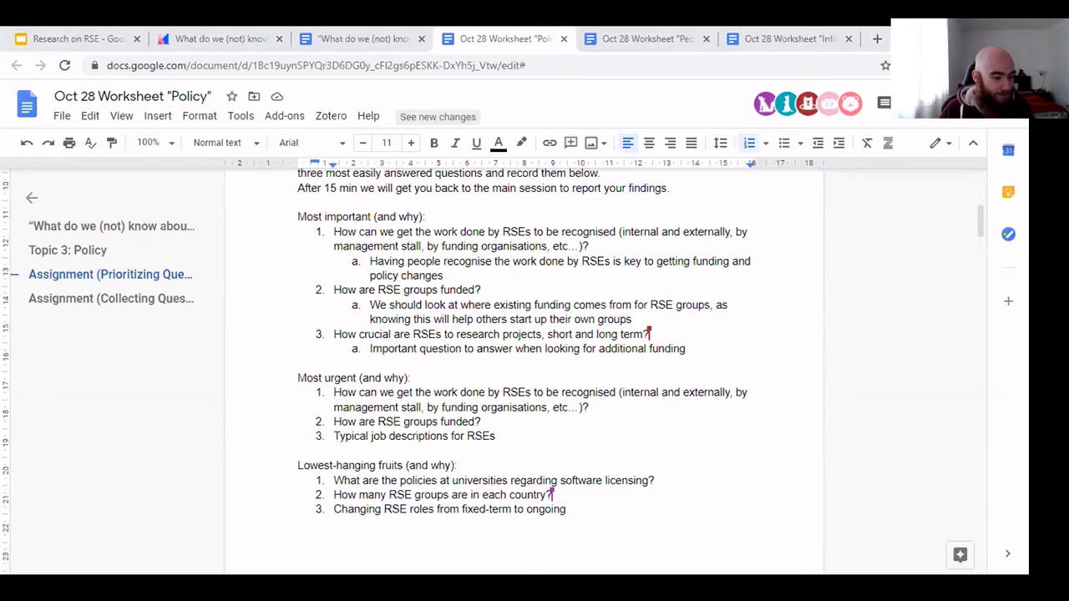
Switch to the "Research on RSE" presentation and start the slideshow from the "Breakout groups: prioritizing questions" slide
{"action": "left_click", "coordinate": [84, 39]}
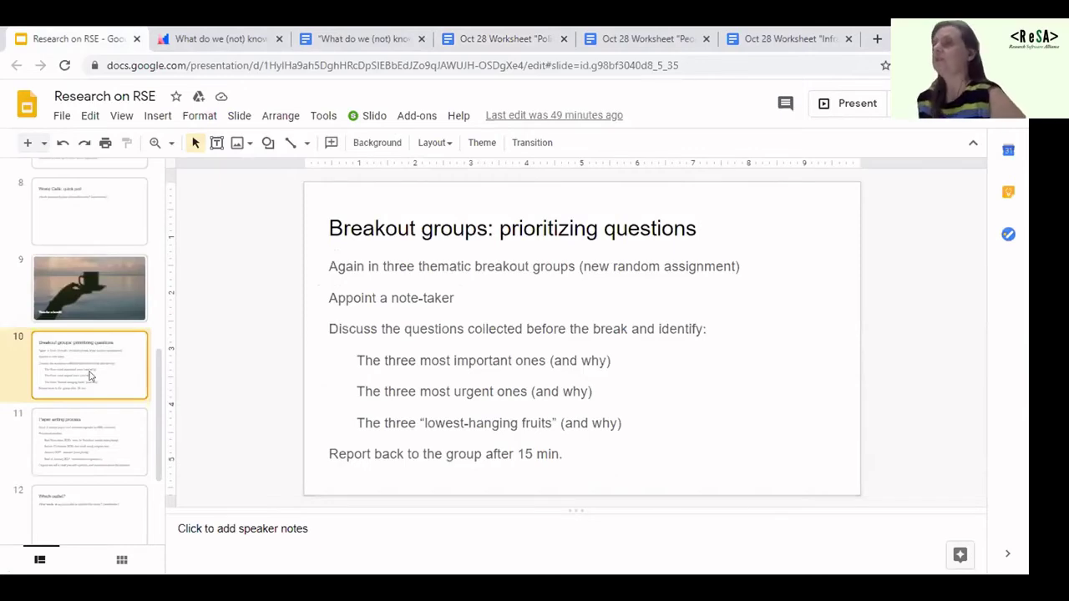
{"action": "left_click", "coordinate": [856, 104]}
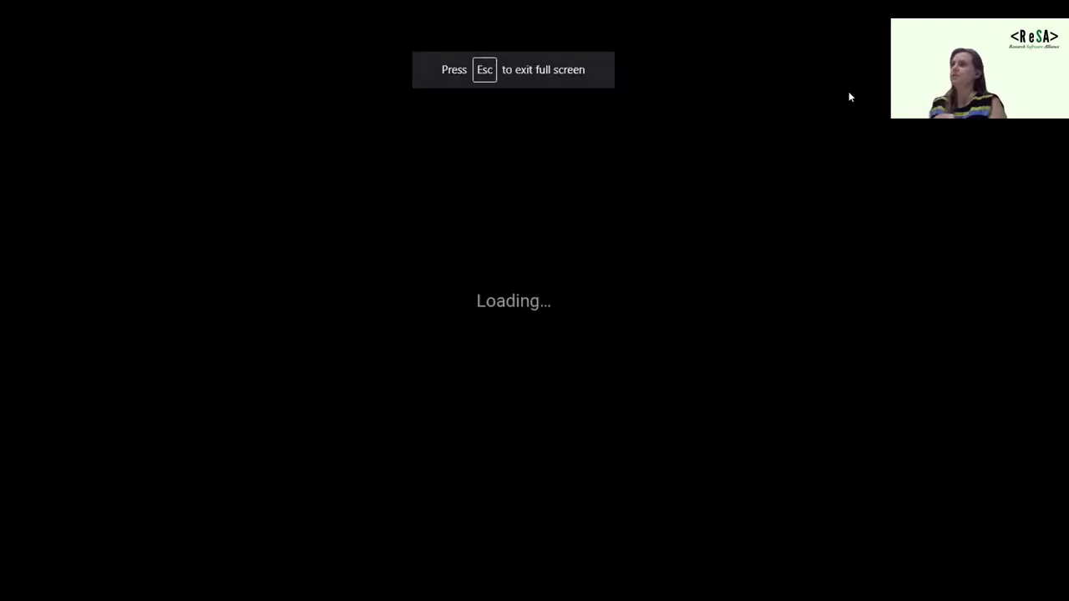
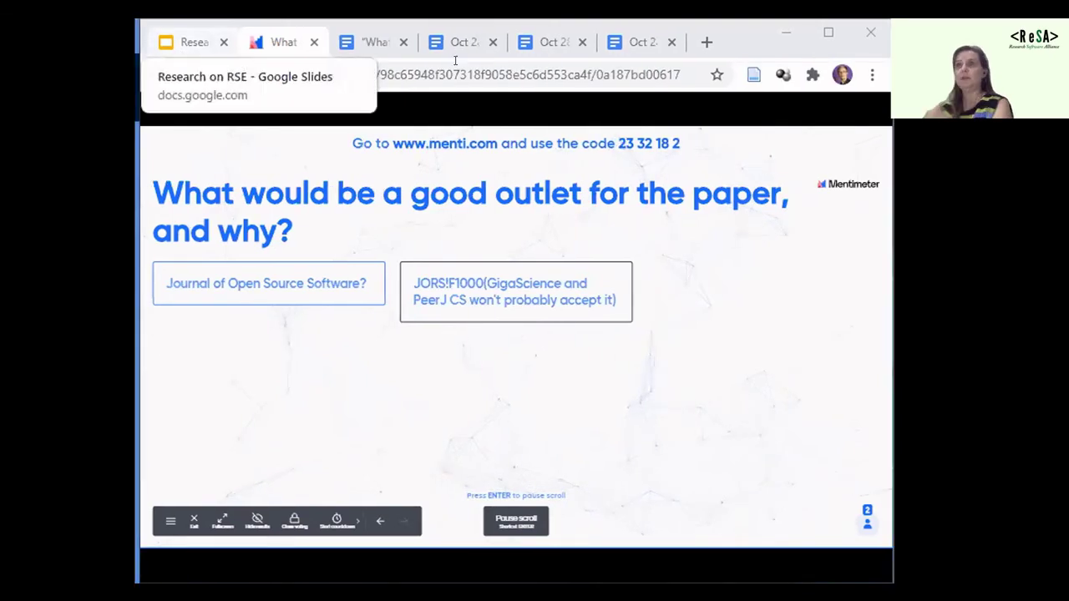
Examine the October 28 participants and the list of people interested in writing a paper in the main "What do we (not) know about RSE" document
{"action": "left_click", "coordinate": [376, 40]}
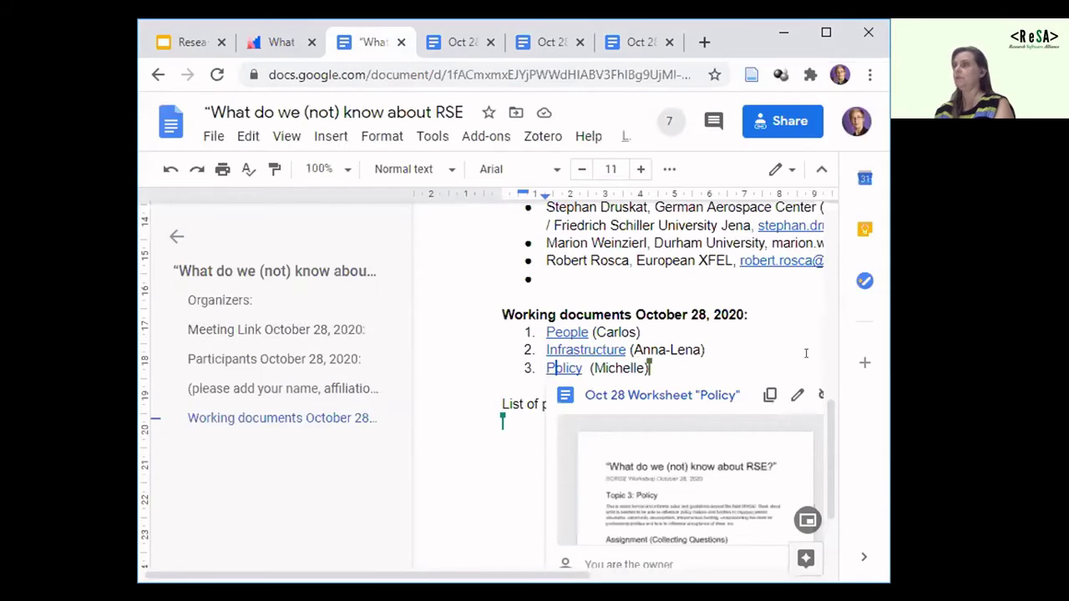
{"action": "scroll", "coordinate": [806, 353], "scroll_direction": "up", "scroll_amount": 5}
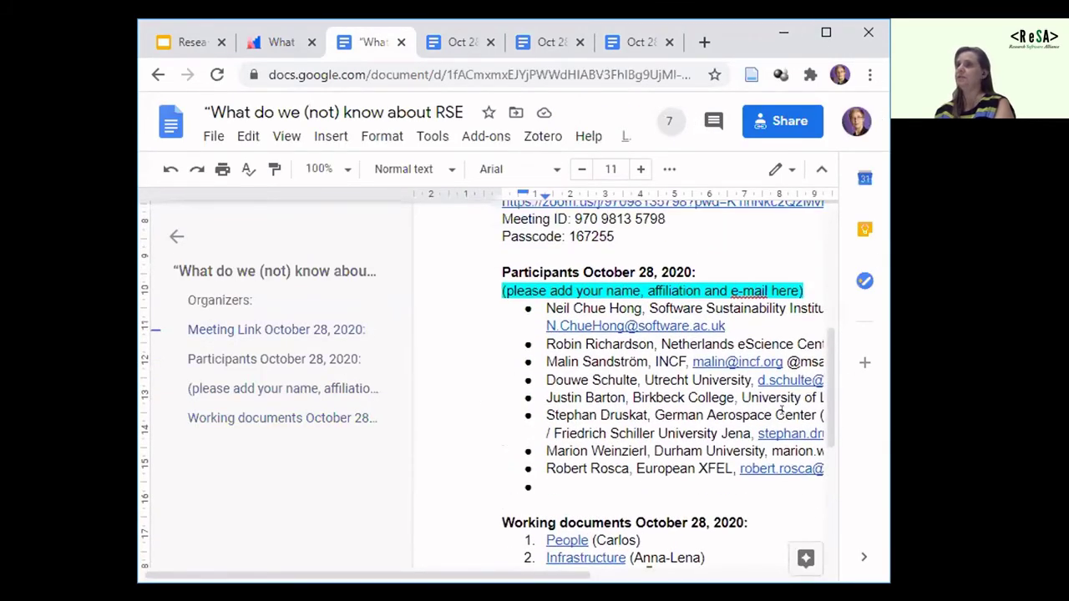
{"action": "scroll", "coordinate": [779, 411], "scroll_direction": "up", "scroll_amount": 7}
{"action": "scroll", "coordinate": [779, 411], "scroll_direction": "down", "scroll_amount": 10}
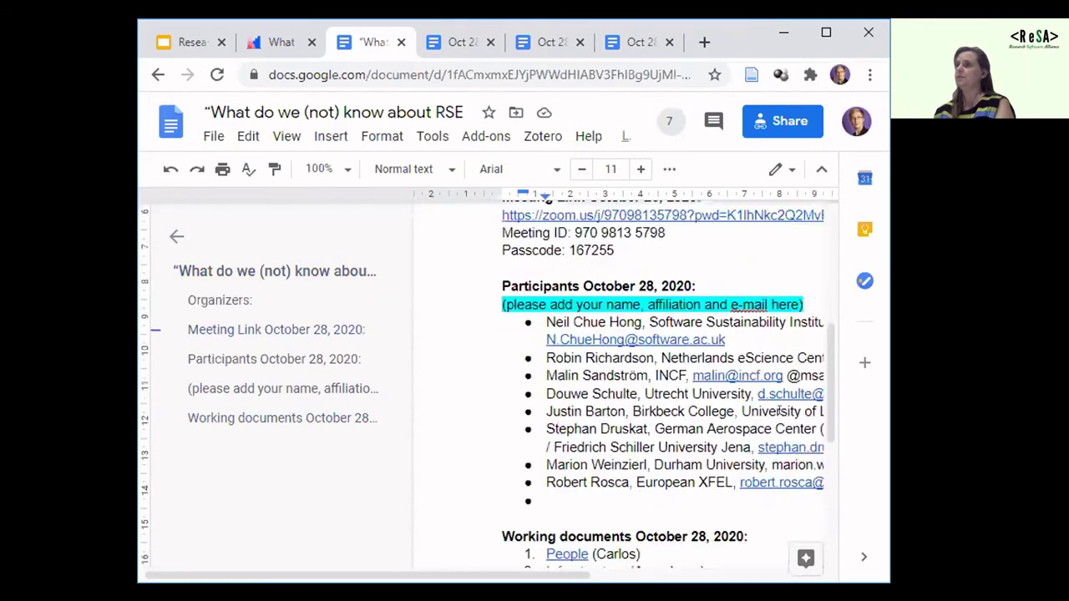
{"action": "scroll", "coordinate": [779, 411], "scroll_direction": "down", "scroll_amount": 5}
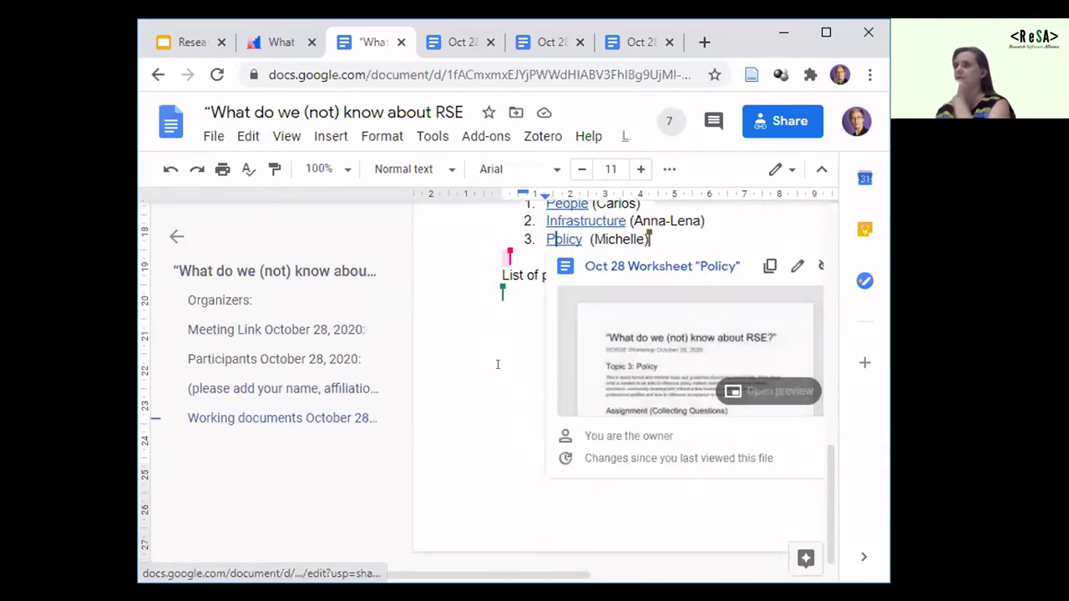
{"action": "scroll", "coordinate": [497, 364], "scroll_direction": "right", "scroll_amount": 3}
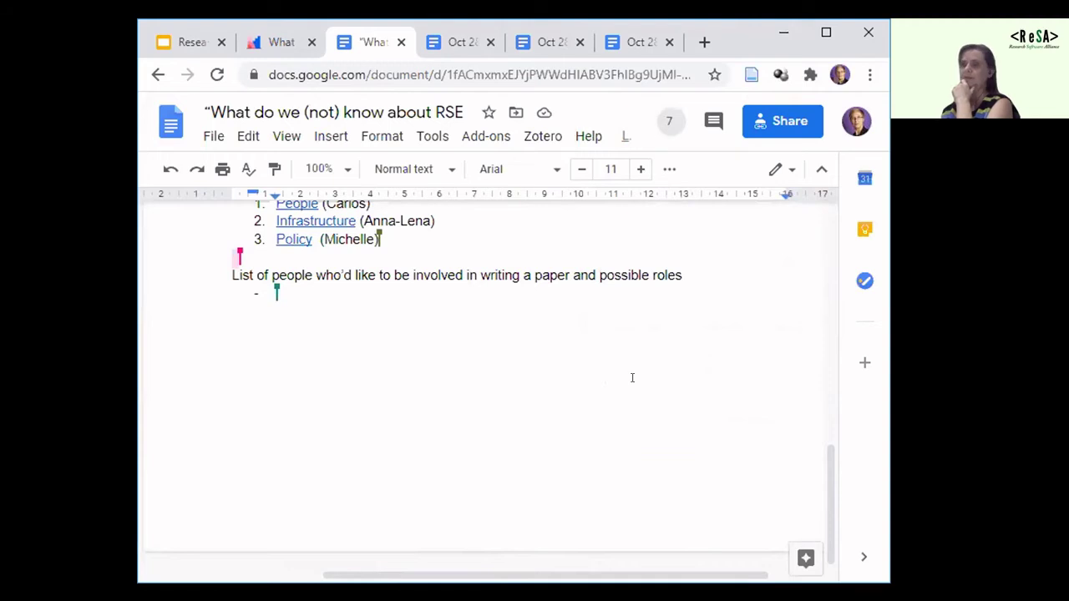
{"action": "scroll", "coordinate": [632, 377], "scroll_direction": "up", "scroll_amount": 4}
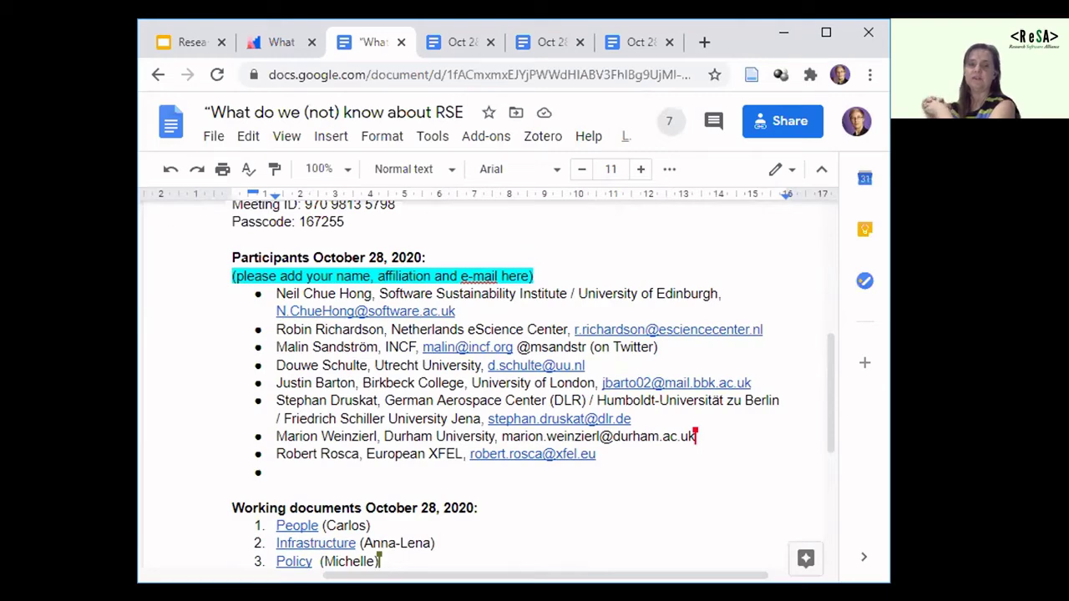
{"action": "left_click_drag", "start_coordinate": [280, 471], "coordinate": [240, 568]}
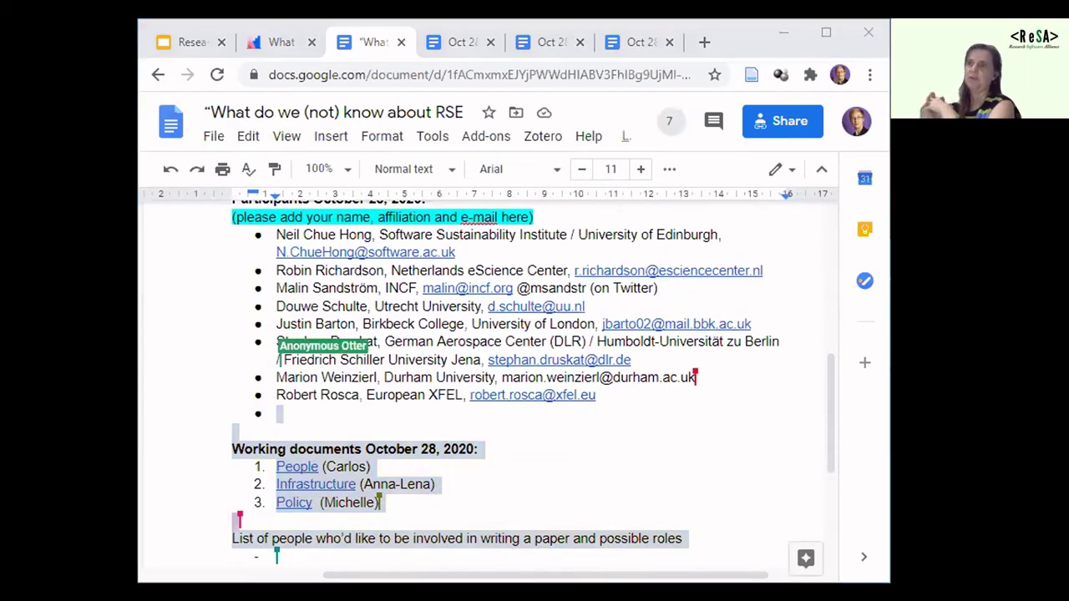
{"action": "left_click", "coordinate": [527, 487]}
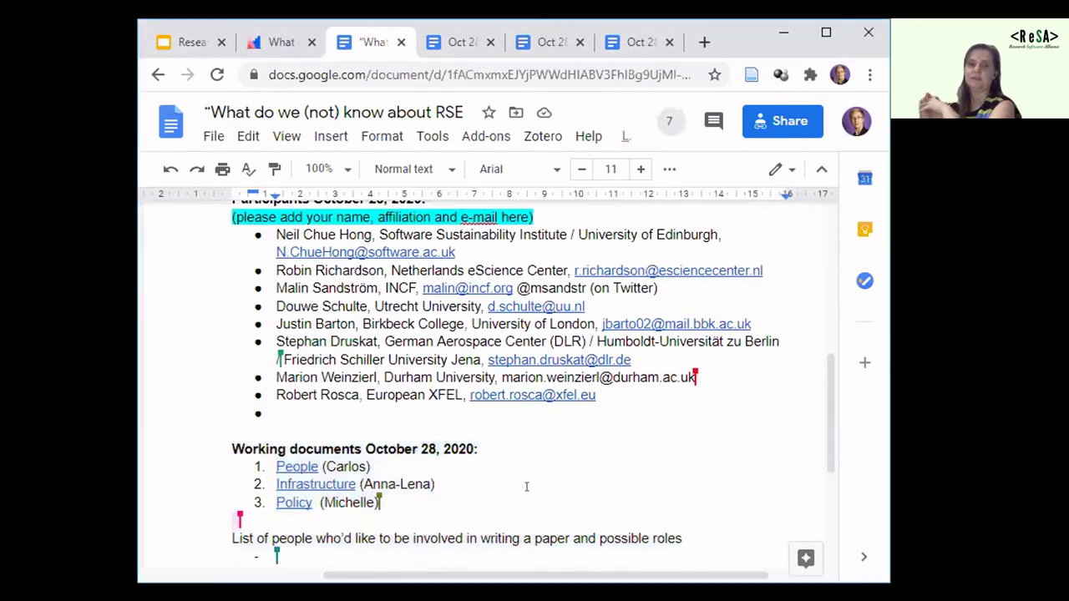
{"action": "scroll", "coordinate": [526, 487], "scroll_direction": "down", "scroll_amount": 2}
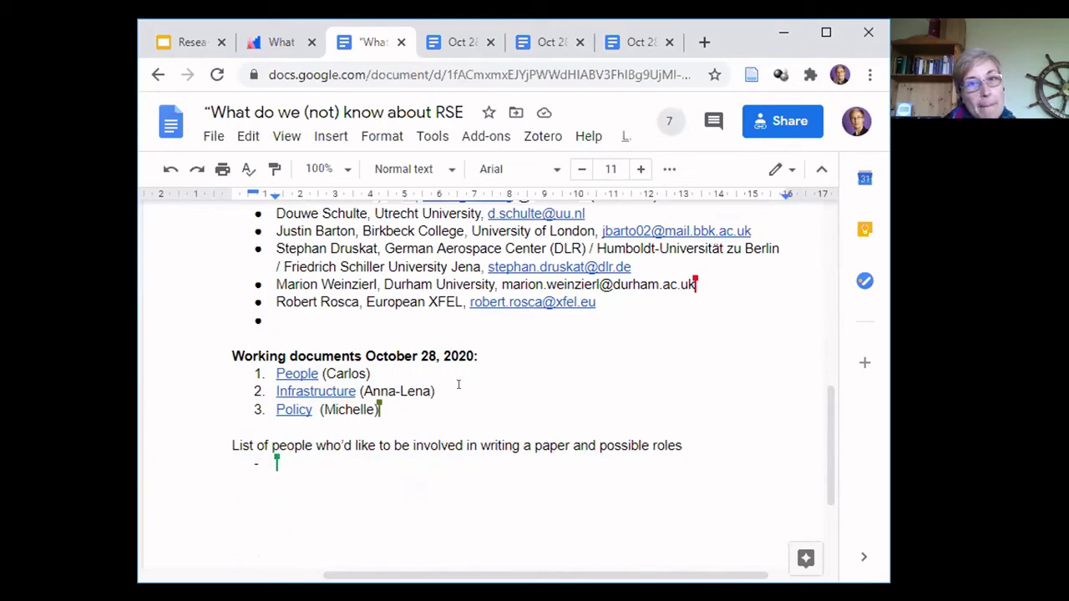
{"action": "scroll", "coordinate": [459, 385], "scroll_direction": "up", "scroll_amount": 3}
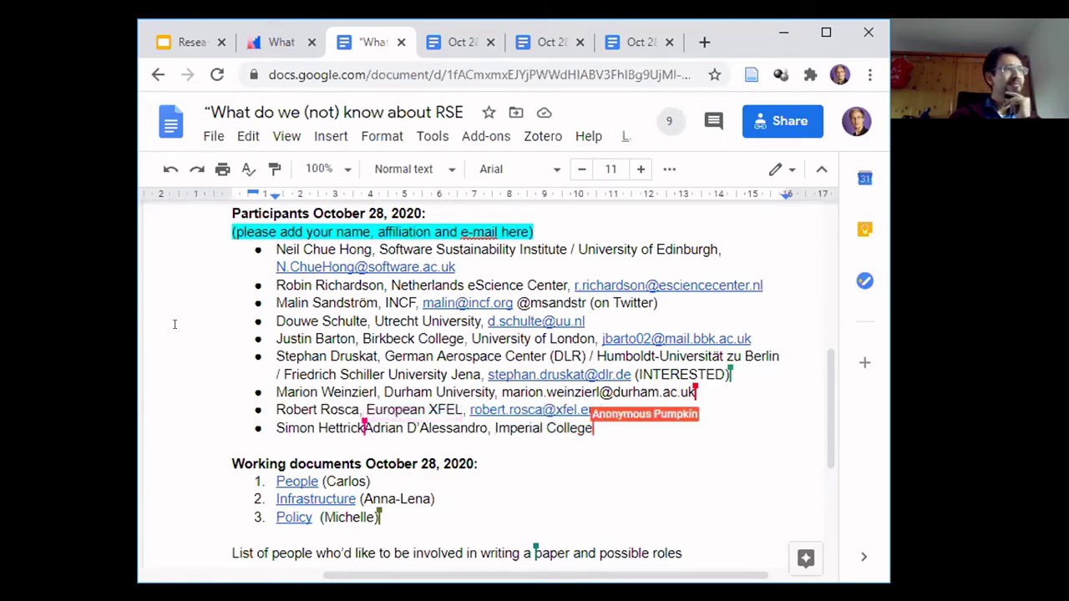
Select the workshop document's full web address and switch to another window
{"action": "left_click", "coordinate": [333, 72]}
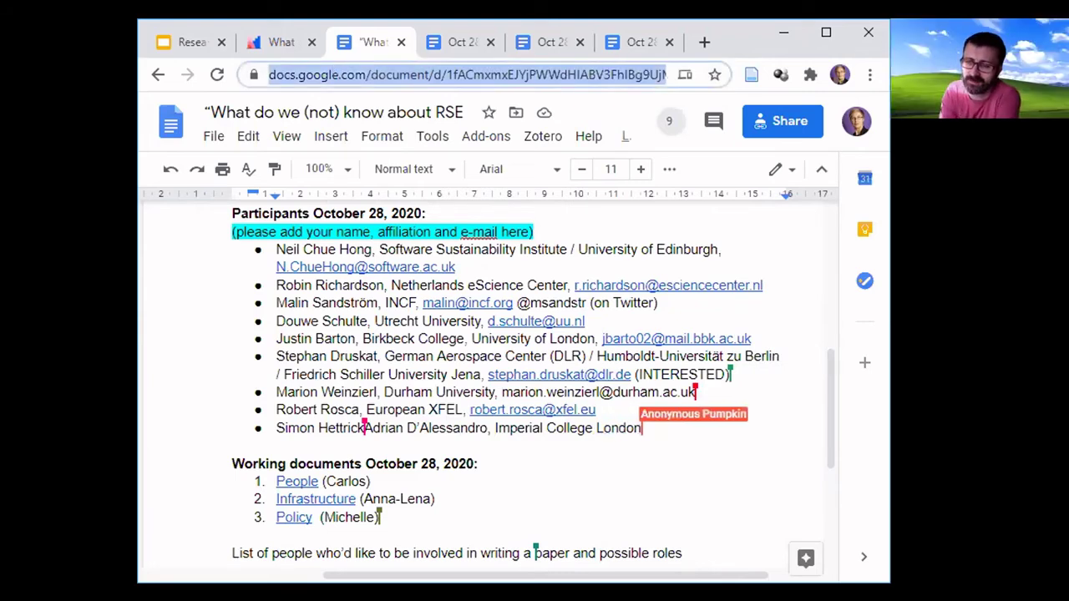
{"action": "key", "text": "alt+Tab"}
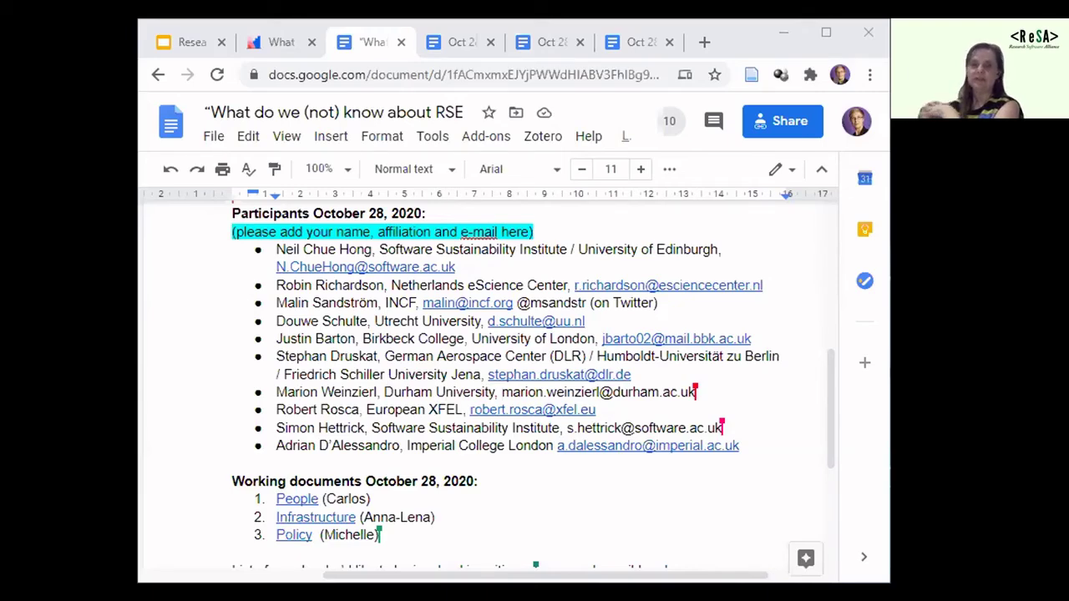
Return to the "Research on RSE" presentation and locate the Closing slide after "Which outlet?"
{"action": "left_click", "coordinate": [182, 42]}
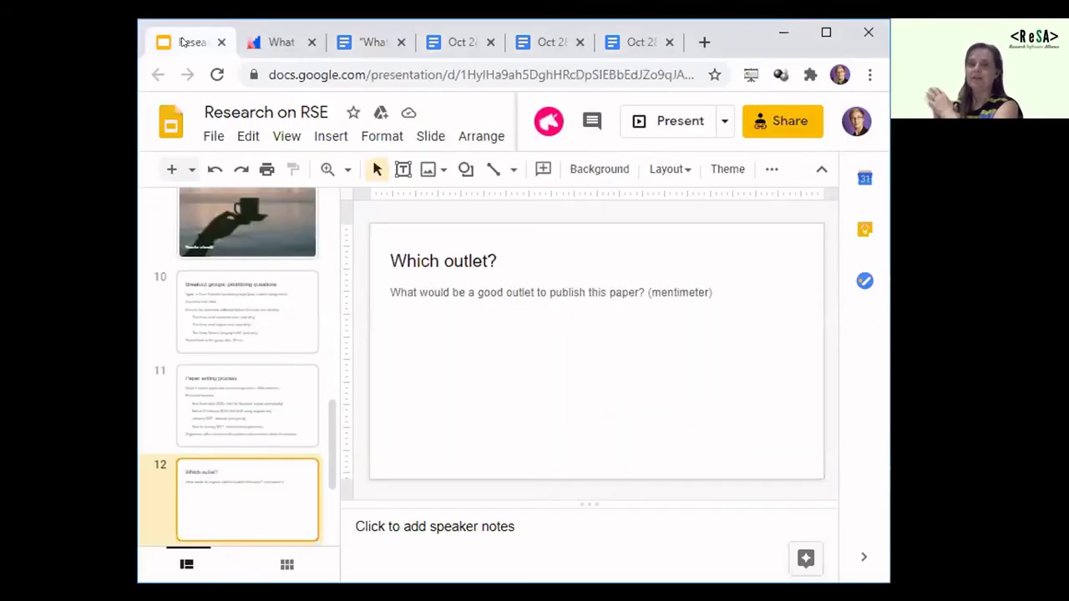
{"action": "scroll", "coordinate": [232, 437], "scroll_direction": "up", "scroll_amount": 1}
{"action": "scroll", "coordinate": [232, 438], "scroll_direction": "down", "scroll_amount": 3}
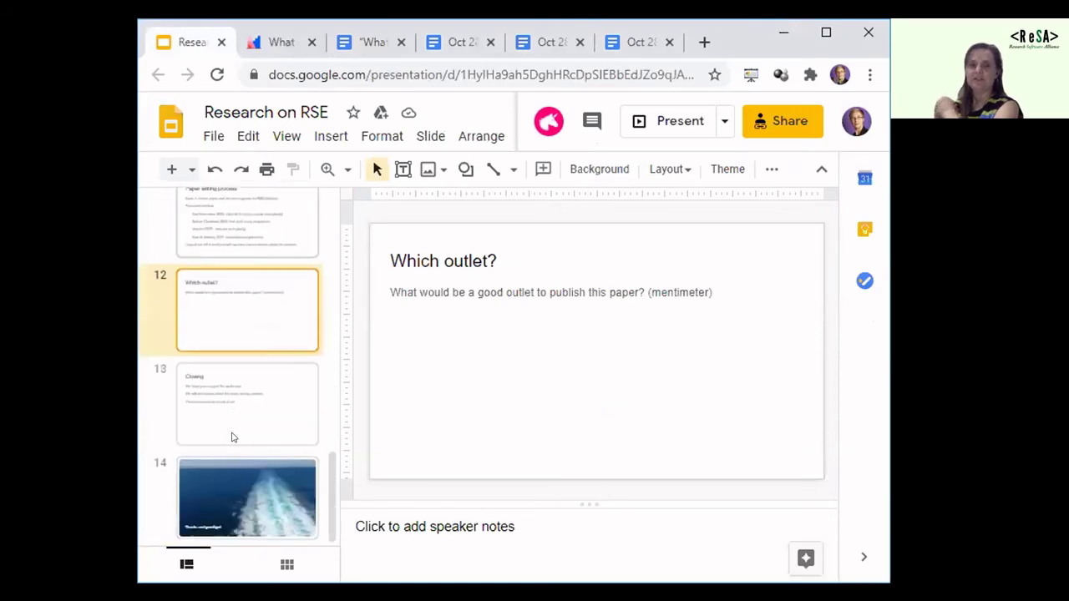
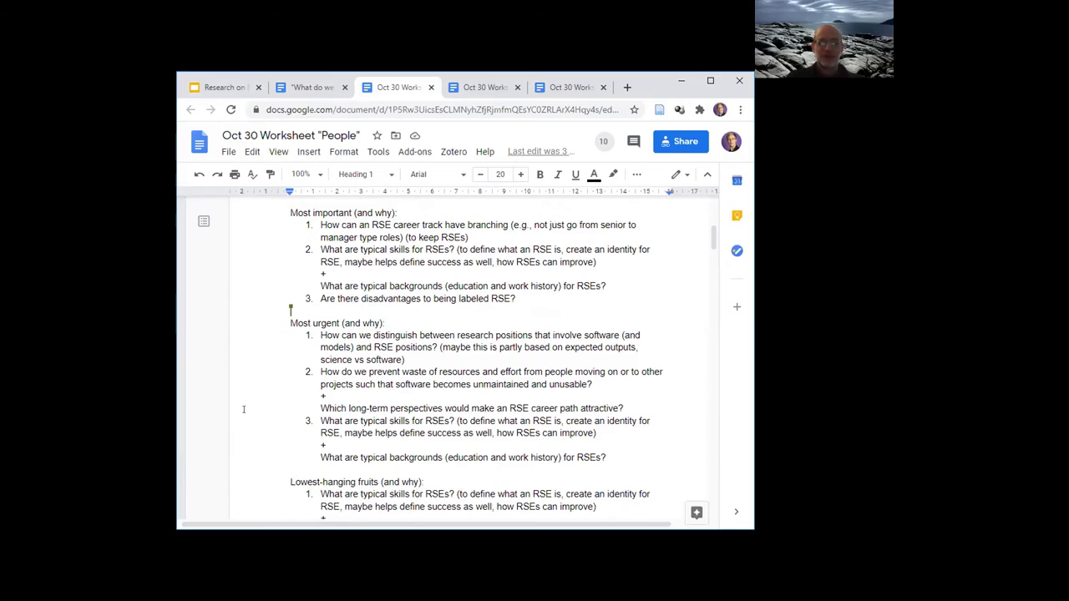
Examine the most important, most urgent and lowest-hanging-fruit questions recorded in the Oct 30 "People" worksheet
{"action": "scroll", "coordinate": [244, 409], "scroll_direction": "down", "scroll_amount": 3}
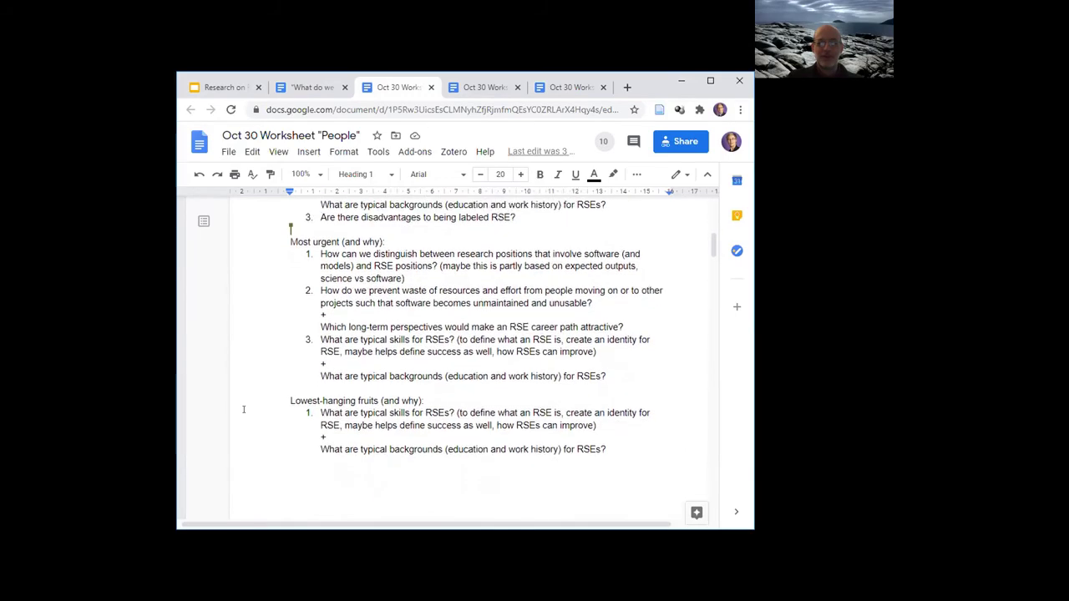
{"action": "scroll", "coordinate": [243, 409], "scroll_direction": "down", "scroll_amount": 2}
{"action": "scroll", "coordinate": [244, 409], "scroll_direction": "down", "scroll_amount": 2}
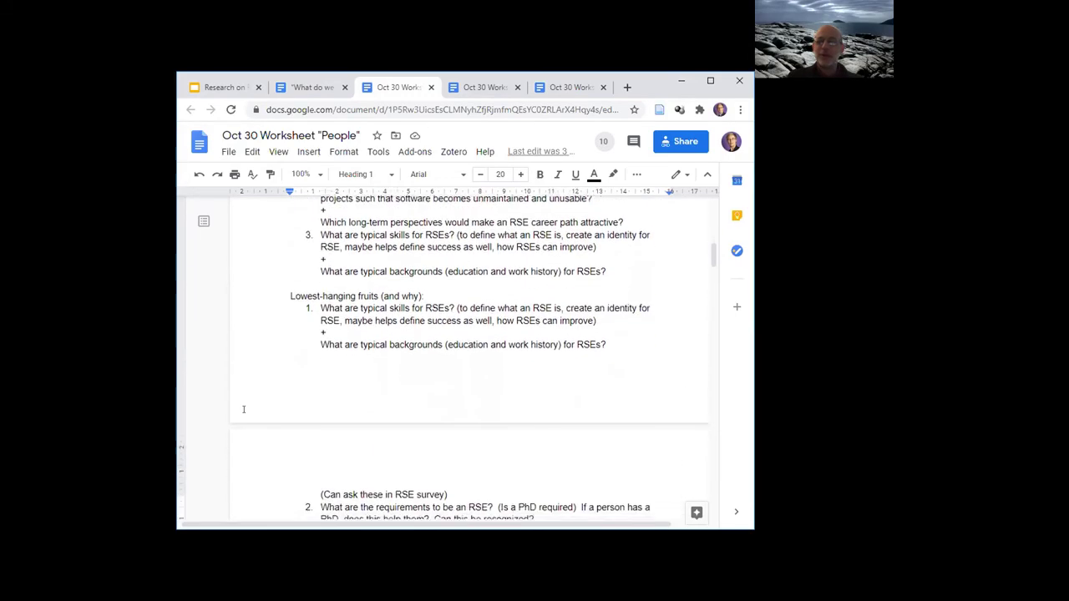
{"action": "scroll", "coordinate": [244, 409], "scroll_direction": "down", "scroll_amount": 2}
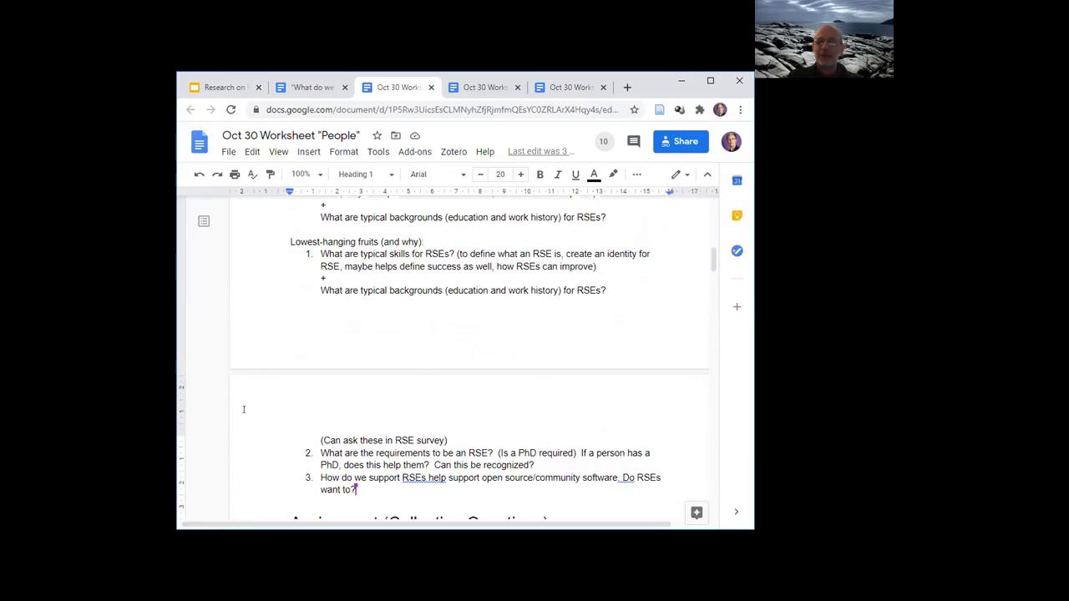
{"action": "scroll", "coordinate": [244, 410], "scroll_direction": "up", "scroll_amount": 7}
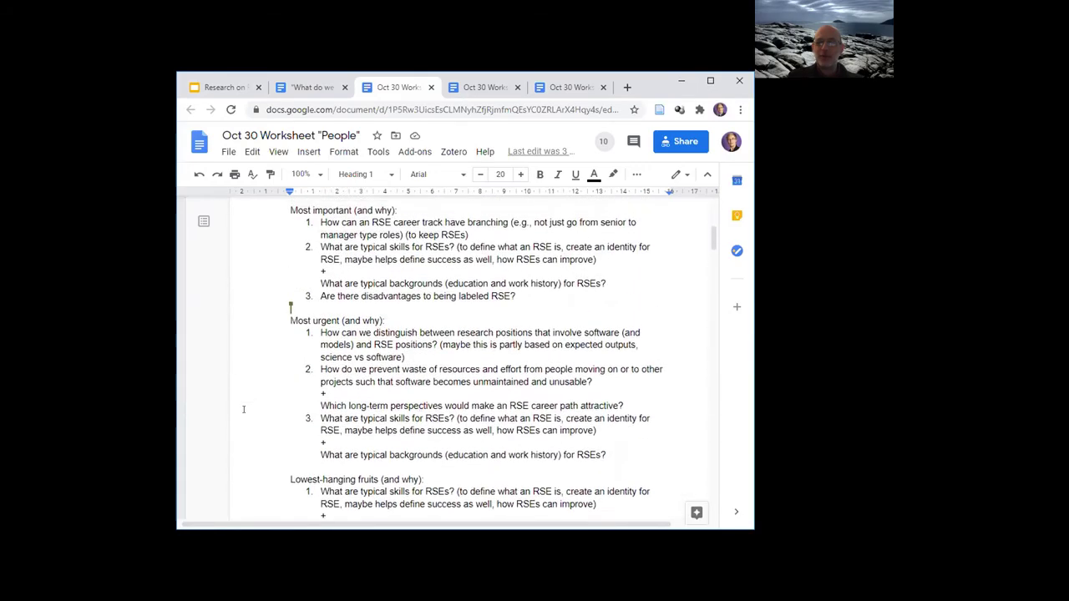
{"action": "scroll", "coordinate": [244, 410], "scroll_direction": "up", "scroll_amount": 2}
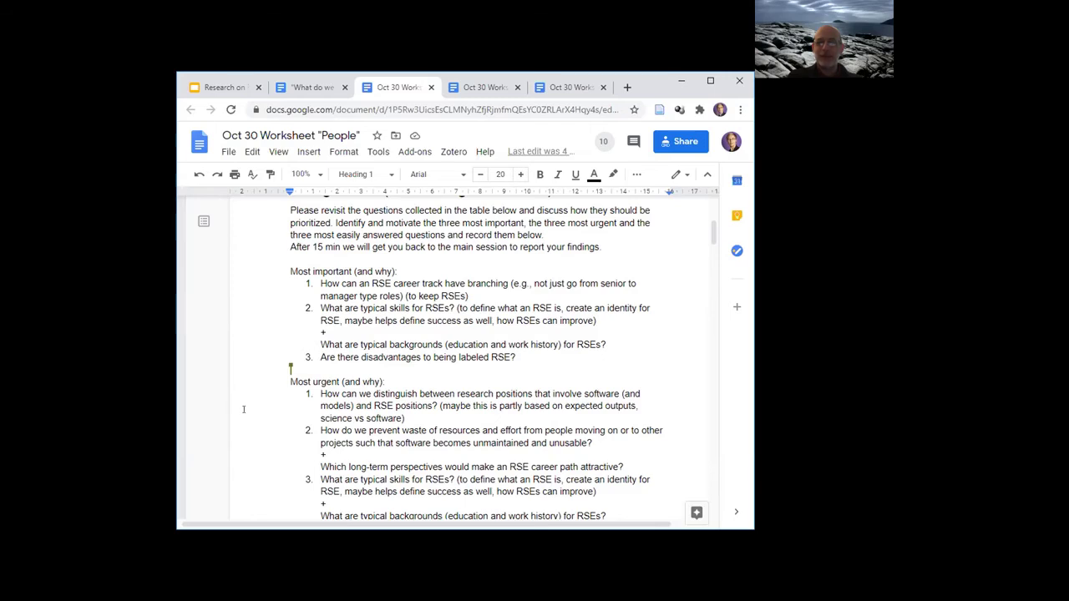
{"action": "scroll", "coordinate": [244, 410], "scroll_direction": "down", "scroll_amount": 1}
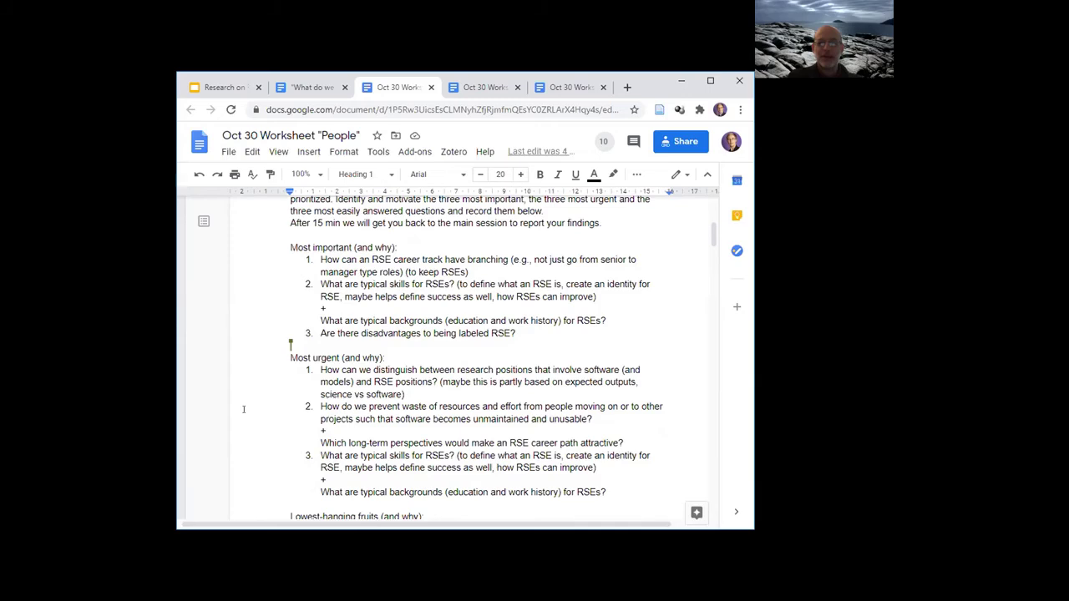
{"action": "scroll", "coordinate": [244, 409], "scroll_direction": "down", "scroll_amount": 1}
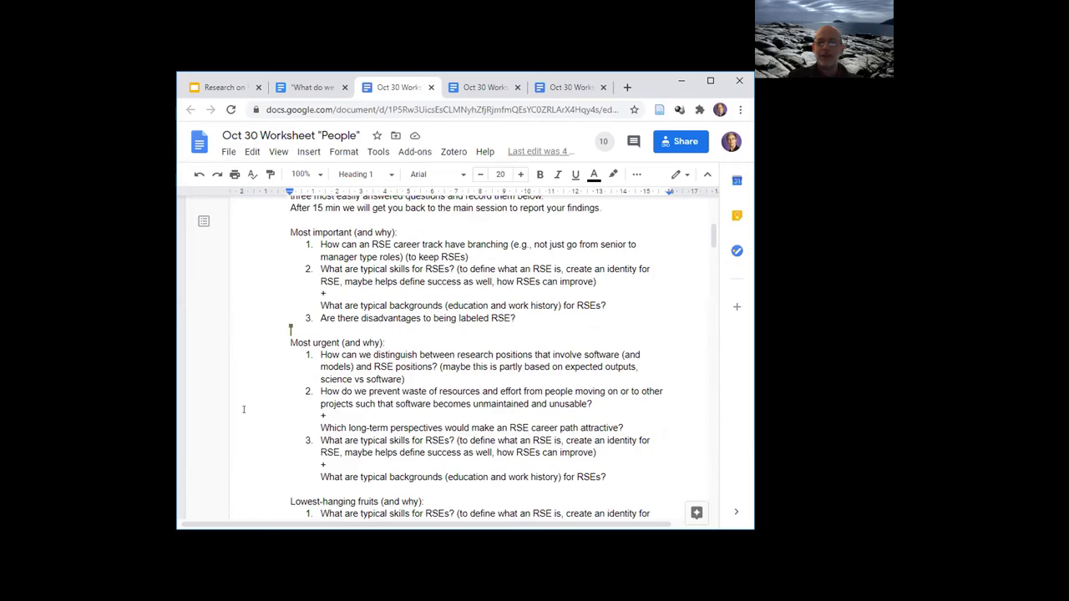
{"action": "scroll", "coordinate": [244, 409], "scroll_direction": "down", "scroll_amount": 1}
{"action": "scroll", "coordinate": [244, 409], "scroll_direction": "down", "scroll_amount": 2}
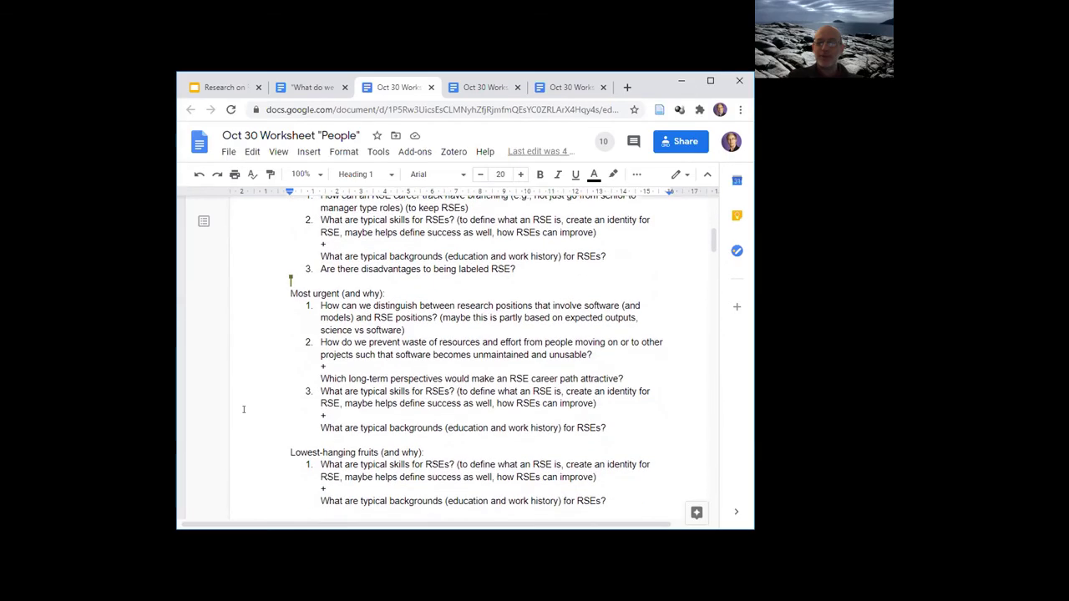
{"action": "scroll", "coordinate": [244, 409], "scroll_direction": "up", "scroll_amount": 1}
{"action": "scroll", "coordinate": [244, 409], "scroll_direction": "down", "scroll_amount": 2}
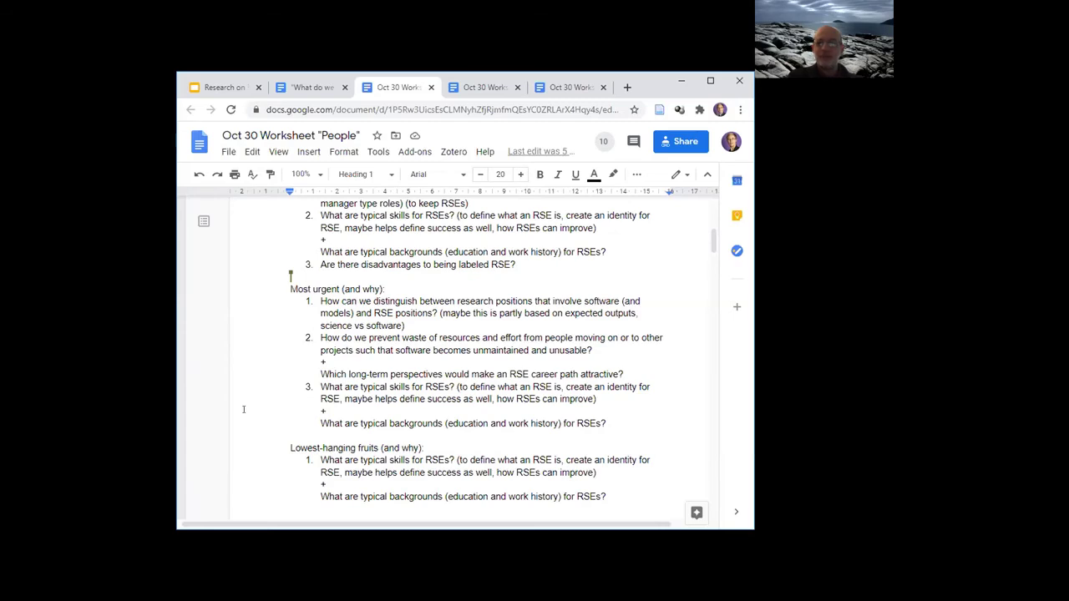
{"action": "scroll", "coordinate": [244, 409], "scroll_direction": "down", "scroll_amount": 1}
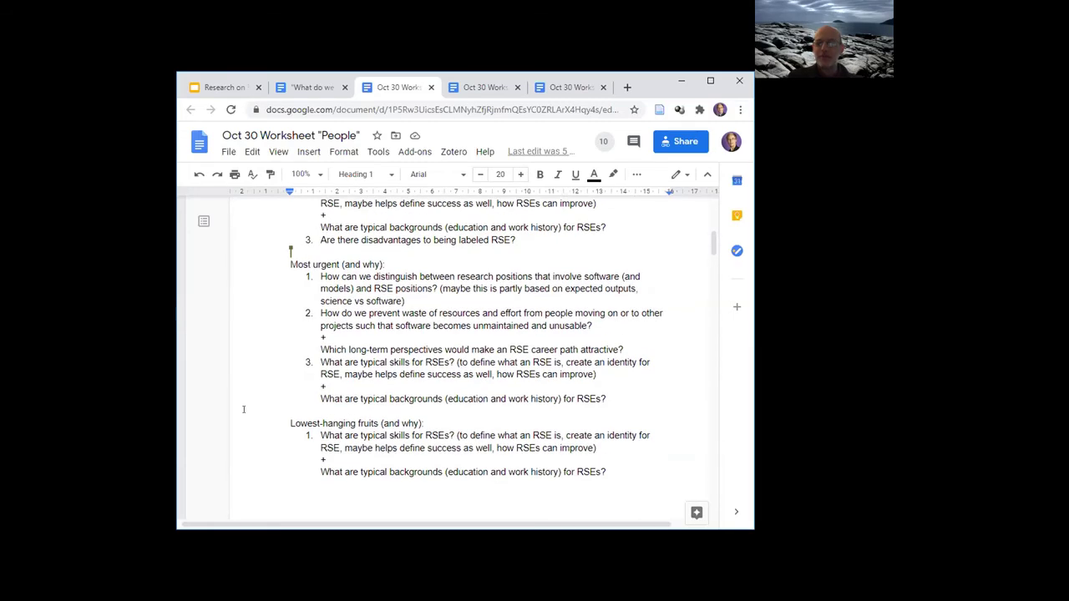
Read the rest of the "People" worksheet's priorities, through the last lowest-hanging-fruit question above the "Assignment (Collecting Questions)" heading
{"action": "scroll", "coordinate": [243, 410], "scroll_direction": "down", "scroll_amount": 1}
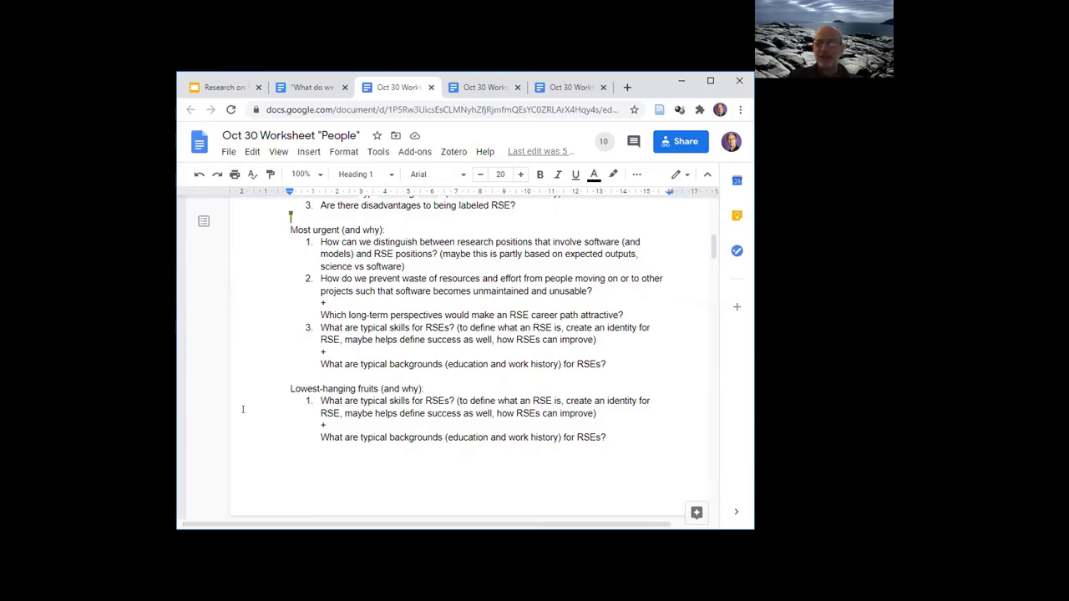
{"action": "scroll", "coordinate": [243, 409], "scroll_direction": "down", "scroll_amount": 1}
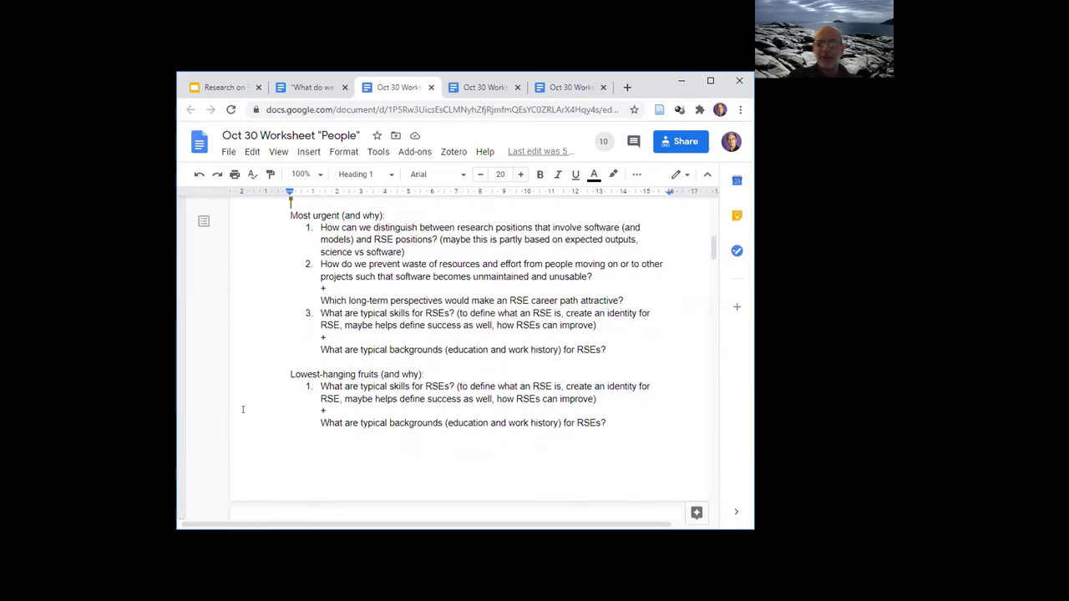
{"action": "scroll", "coordinate": [243, 409], "scroll_direction": "down", "scroll_amount": 3}
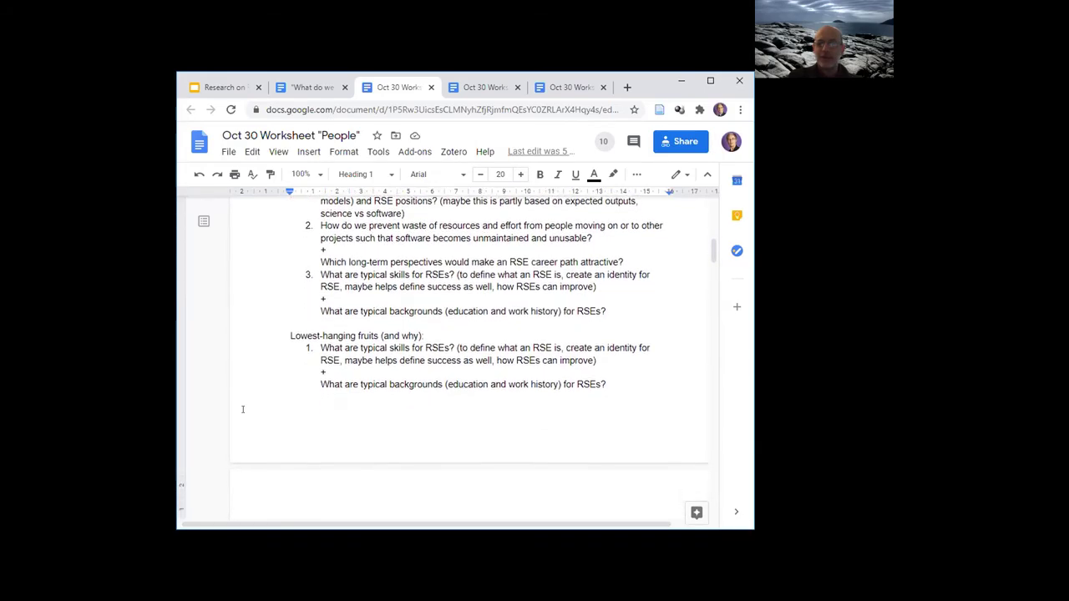
{"action": "scroll", "coordinate": [243, 410], "scroll_direction": "down", "scroll_amount": 5}
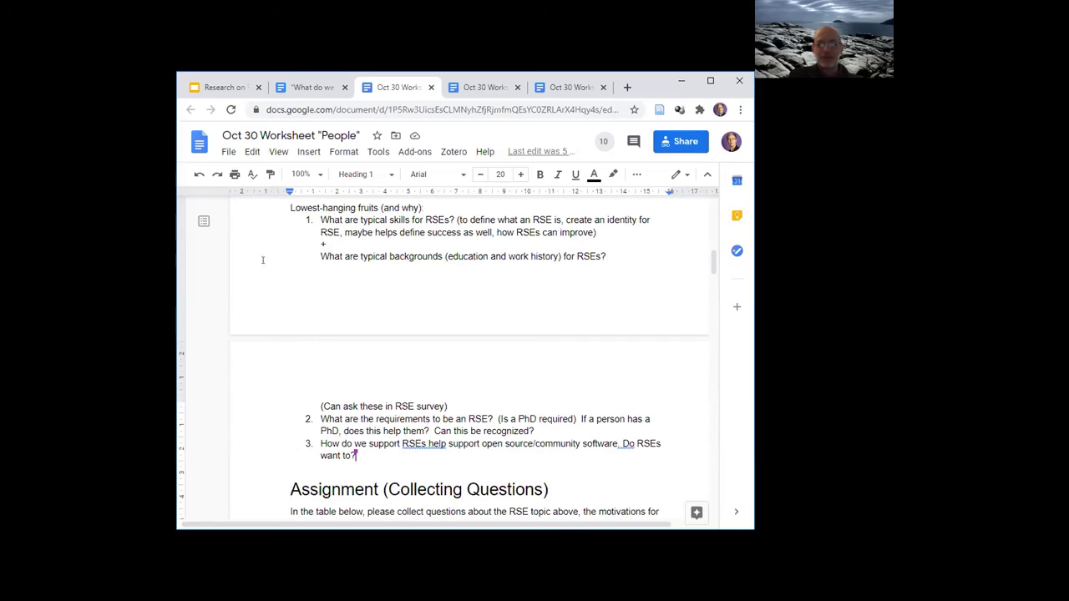
Examine the most important, most urgent and lowest-hanging-fruit questions in the Oct 30 "Infrastructure" worksheet and in the "Policy" worksheet
{"action": "left_click", "coordinate": [463, 86]}
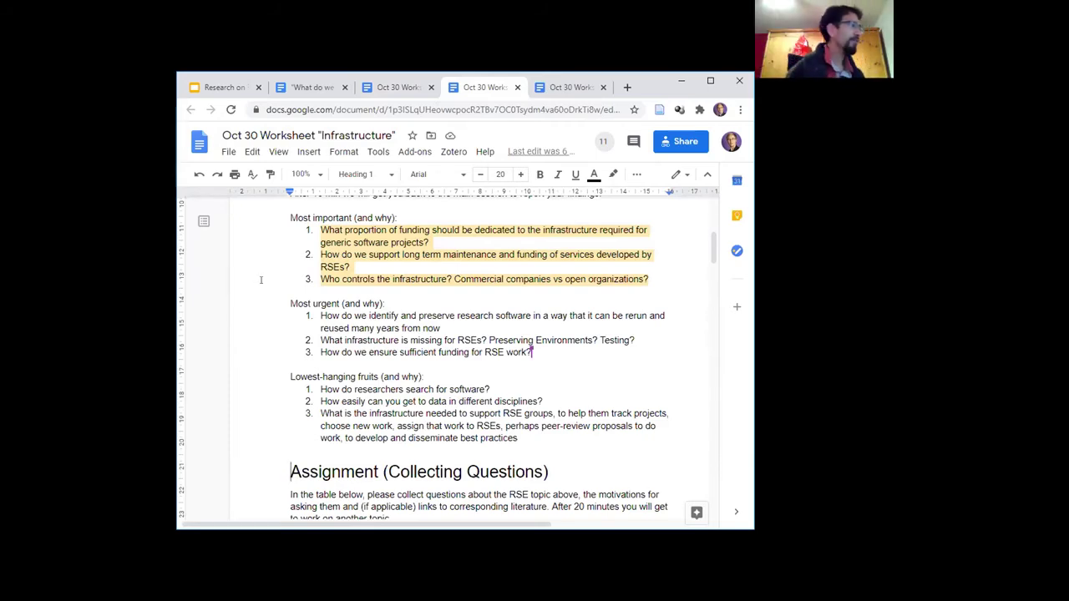
{"action": "scroll", "coordinate": [261, 280], "scroll_direction": "up", "scroll_amount": 1}
{"action": "scroll", "coordinate": [261, 280], "scroll_direction": "down", "scroll_amount": 1}
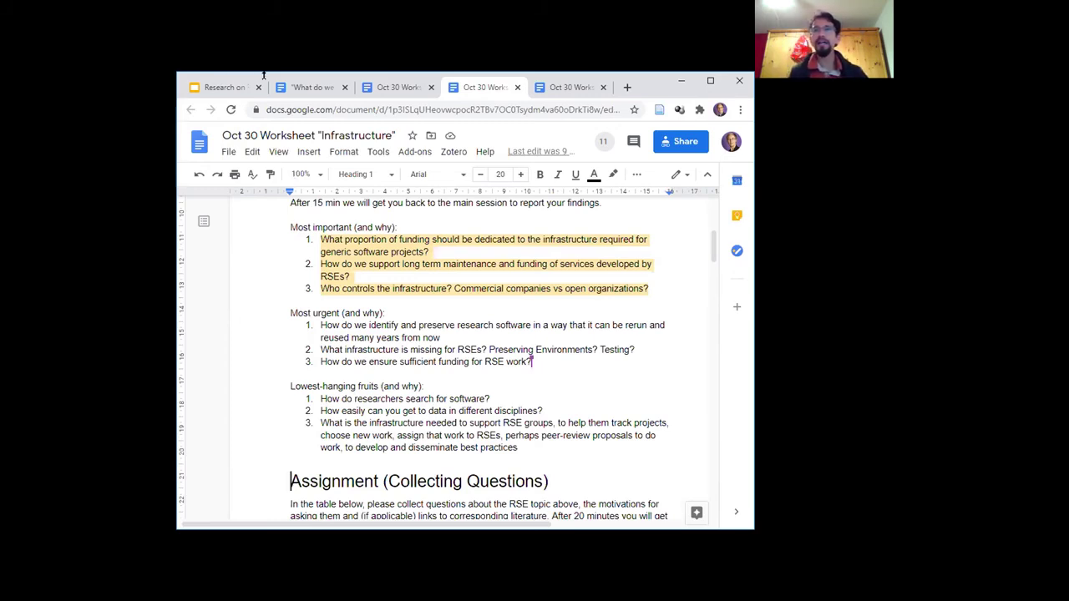
{"action": "left_click", "coordinate": [561, 87]}
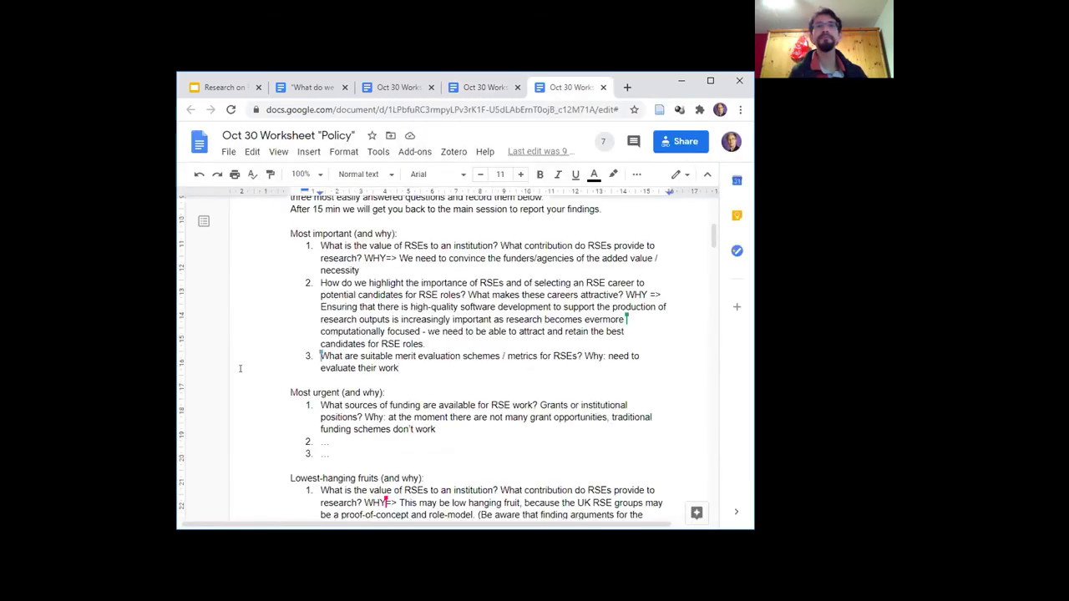
{"action": "scroll", "coordinate": [240, 368], "scroll_direction": "down", "scroll_amount": 1}
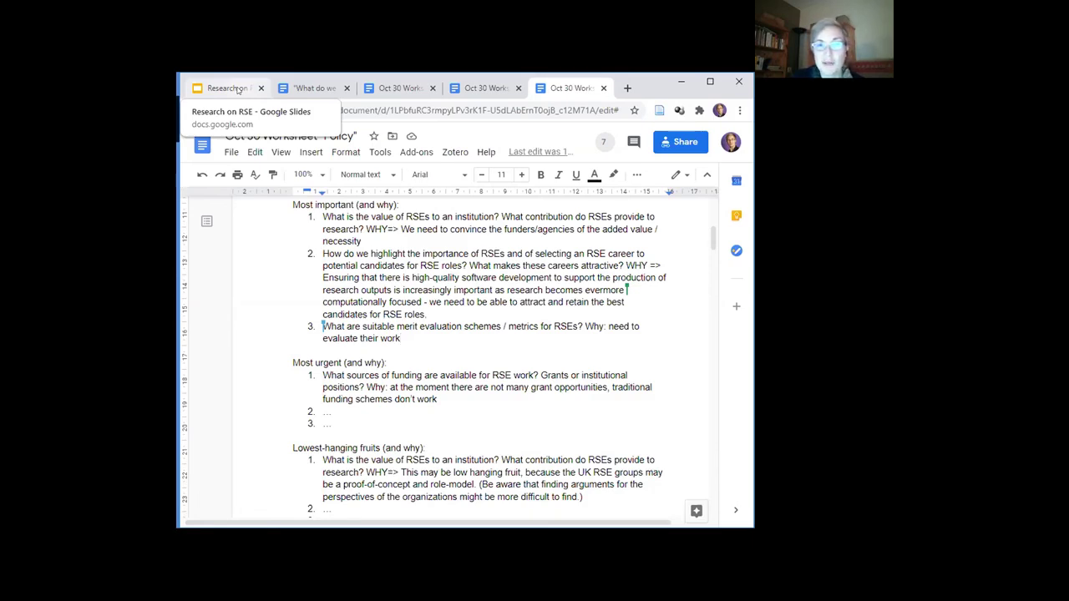
Return to the "Research on RSE" presentation and advance from the breakout groups slide to "Paper writing process"
{"action": "left_click", "coordinate": [226, 88]}
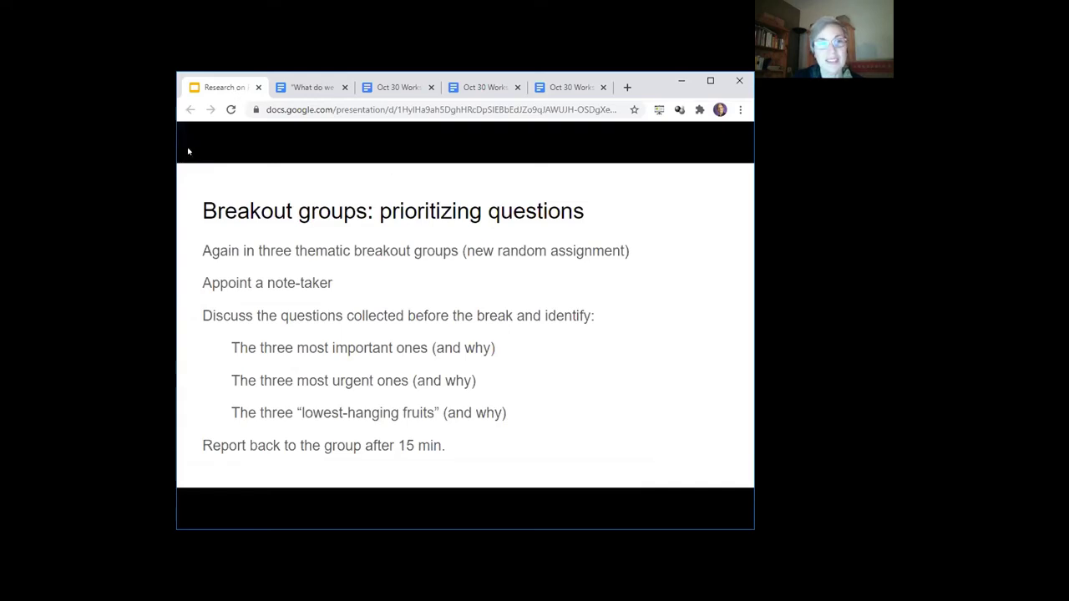
{"action": "key", "text": "Right"}
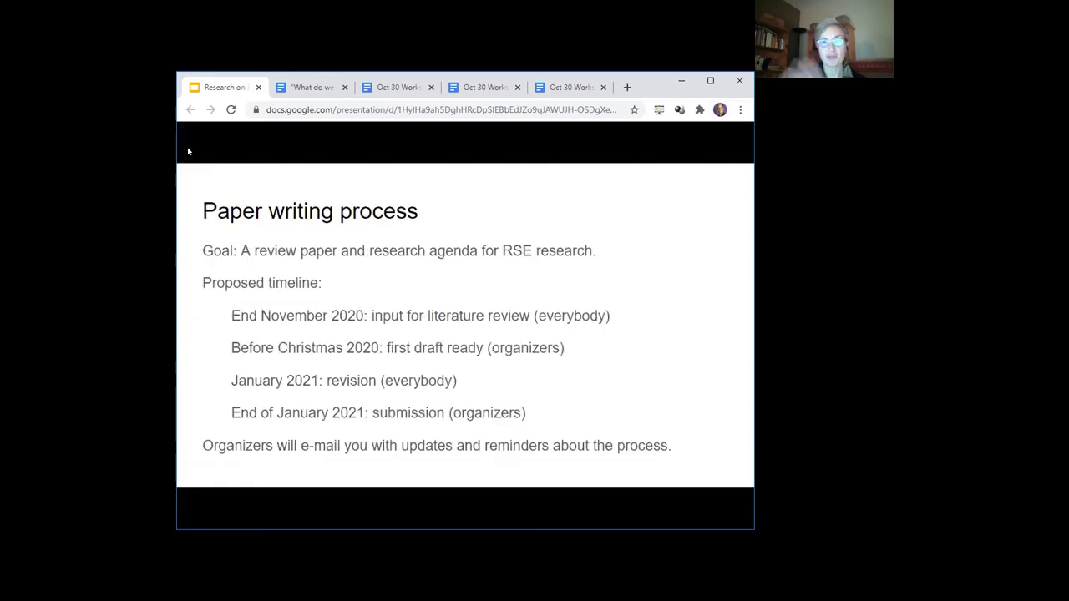